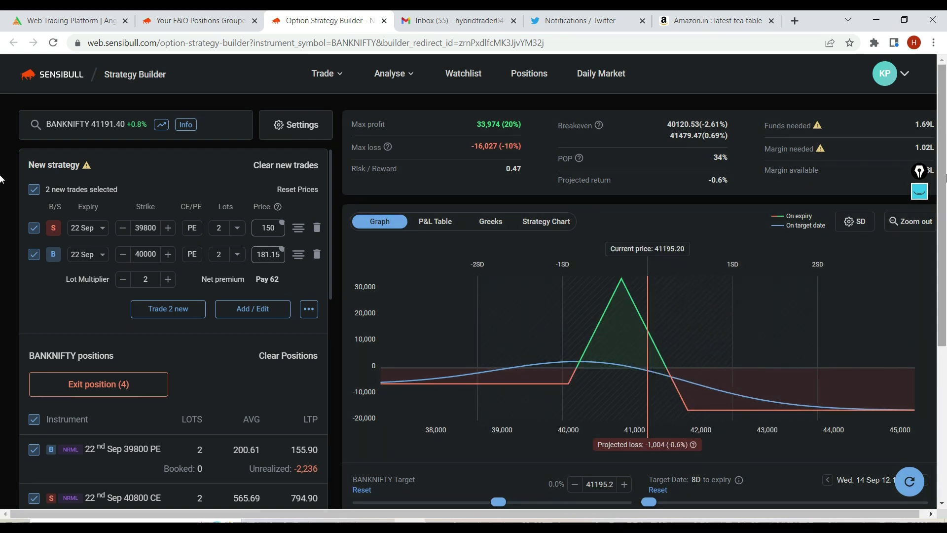
Bring up the on-screen drawing toolbar beside the BANKNIFTY payoff graph.
click(919, 191)
With the yellow highlighter, circle the loss corner near 42,000 and sketch a curve above it.
click(919, 221)
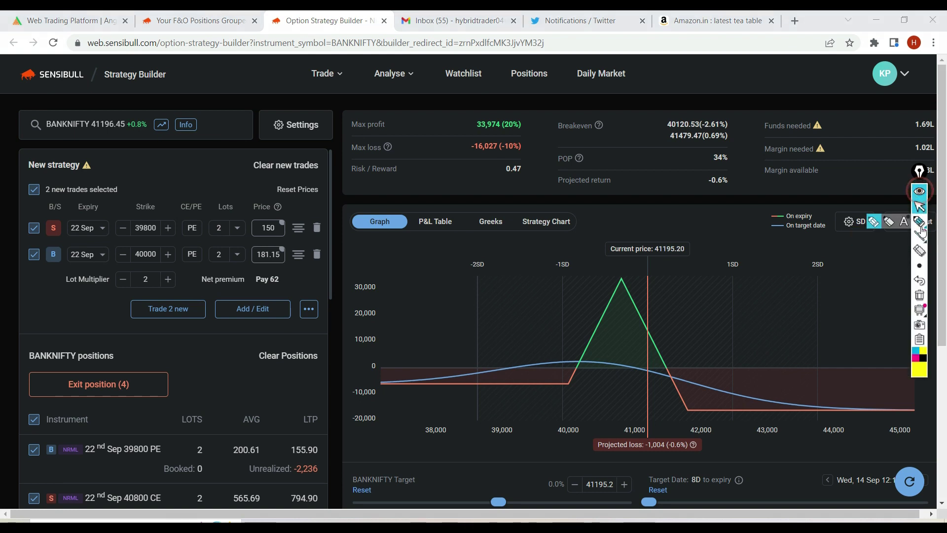
drag(672, 369, 668, 368)
mouse_move(691, 408)
mouse_down()
mouse_move(684, 418)
mouse_move(700, 404)
mouse_up()
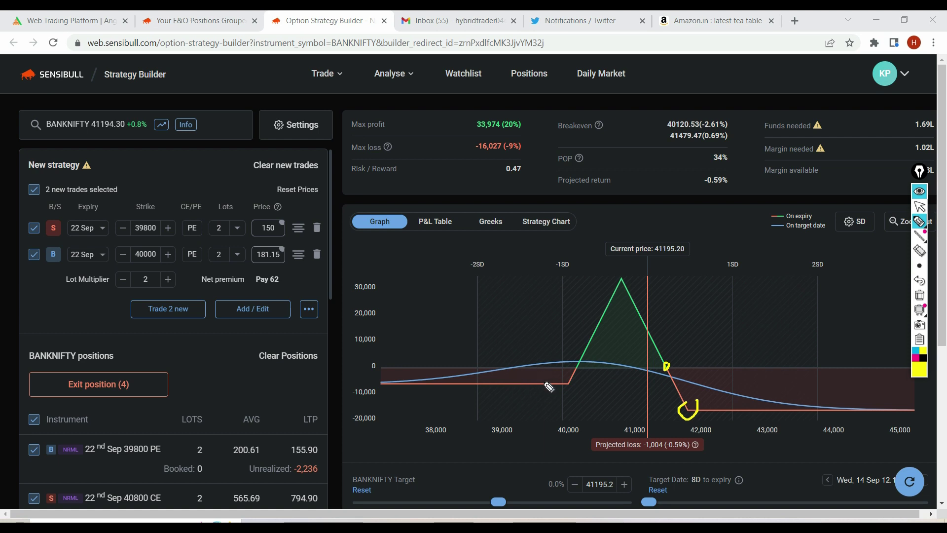
mouse_move(694, 414)
mouse_down()
mouse_move(679, 366)
mouse_move(794, 393)
mouse_move(908, 396)
mouse_up()
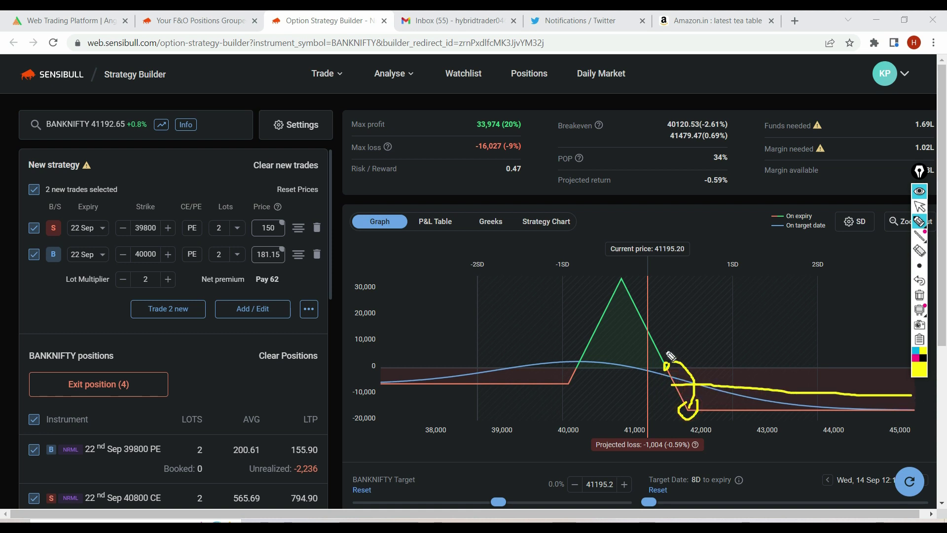
mouse_move(648, 331)
mouse_down()
mouse_move(668, 328)
mouse_move(680, 361)
mouse_move(710, 370)
mouse_move(778, 366)
mouse_up()
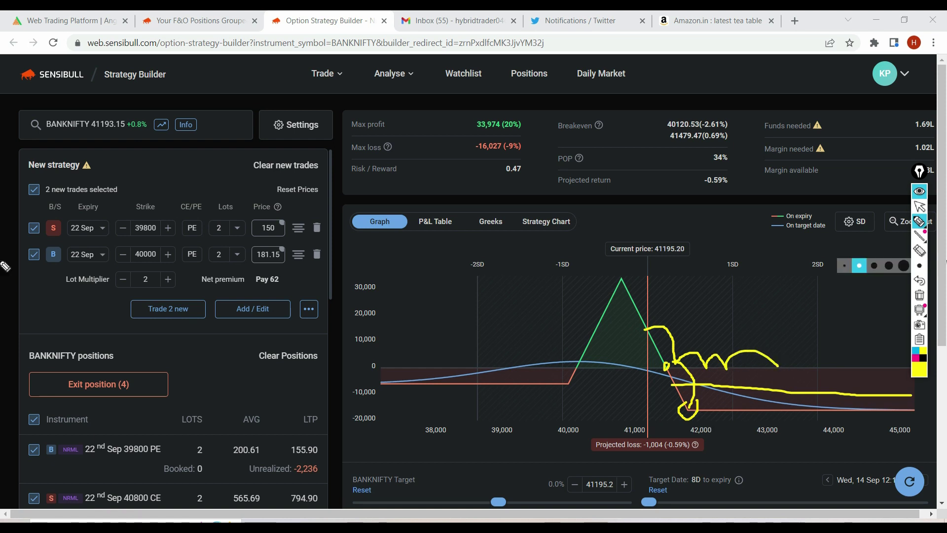
Erase all drawings and scroll the left panel down to the four positions.
click(921, 296)
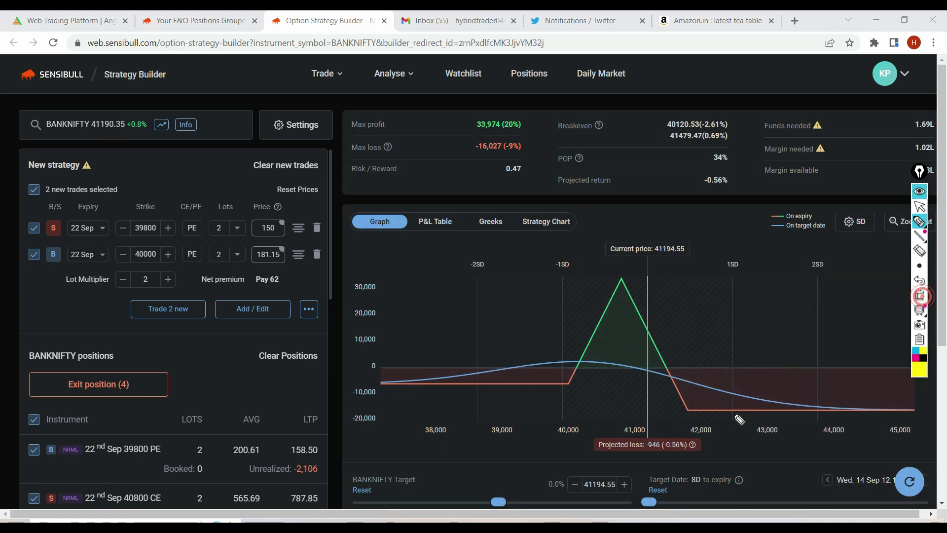
click(689, 403)
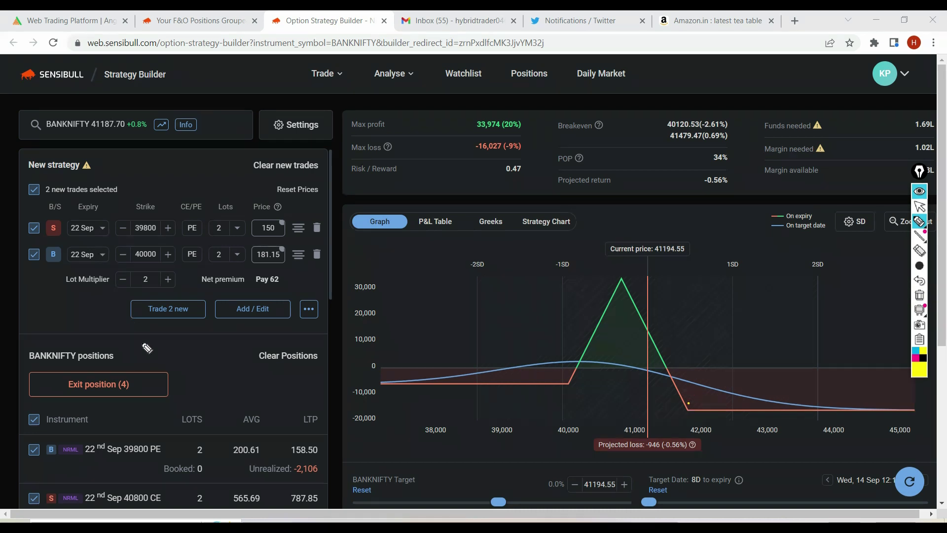
scroll(142, 377, down, 4)
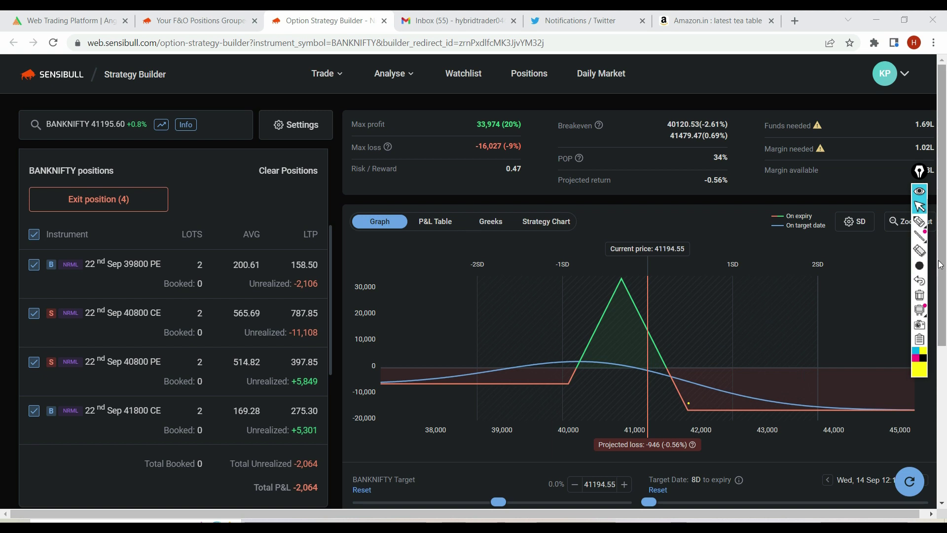
click(919, 222)
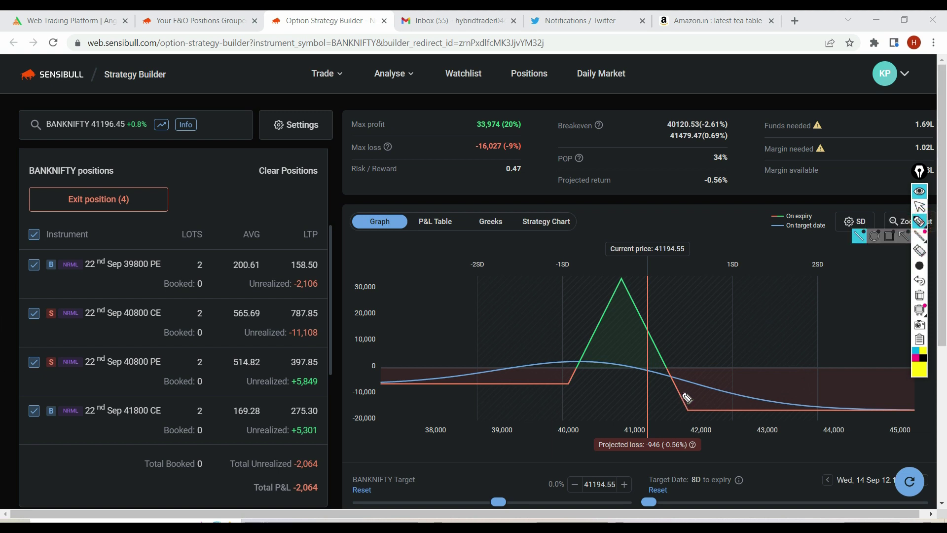
drag(679, 390, 739, 388)
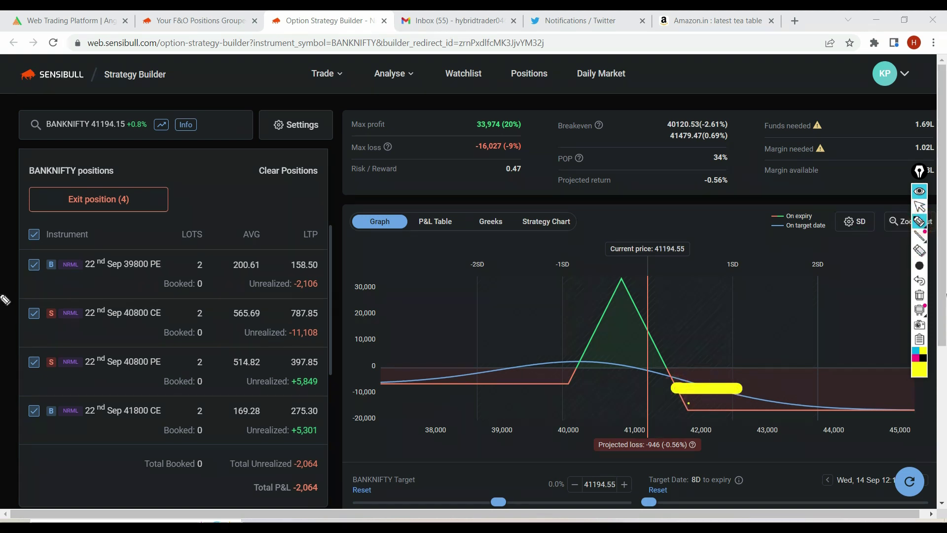
click(920, 266)
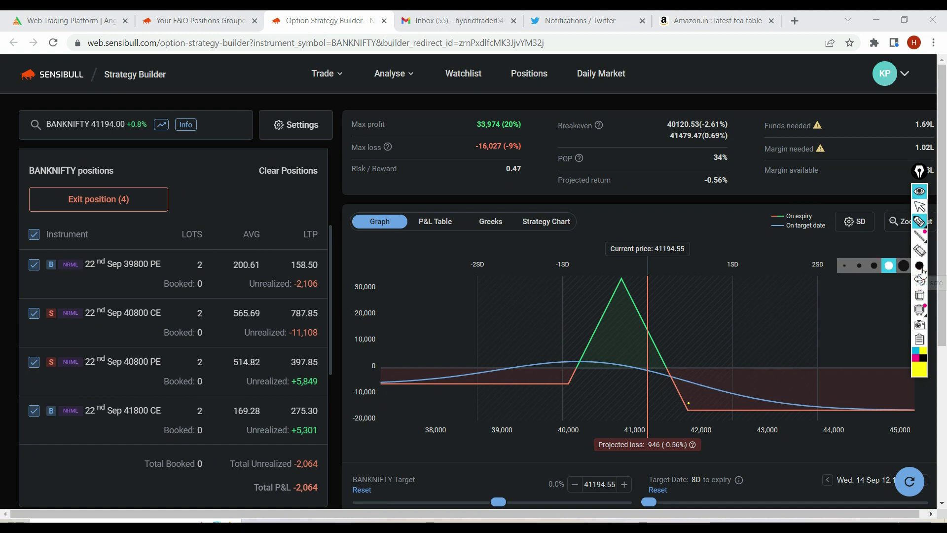
click(860, 268)
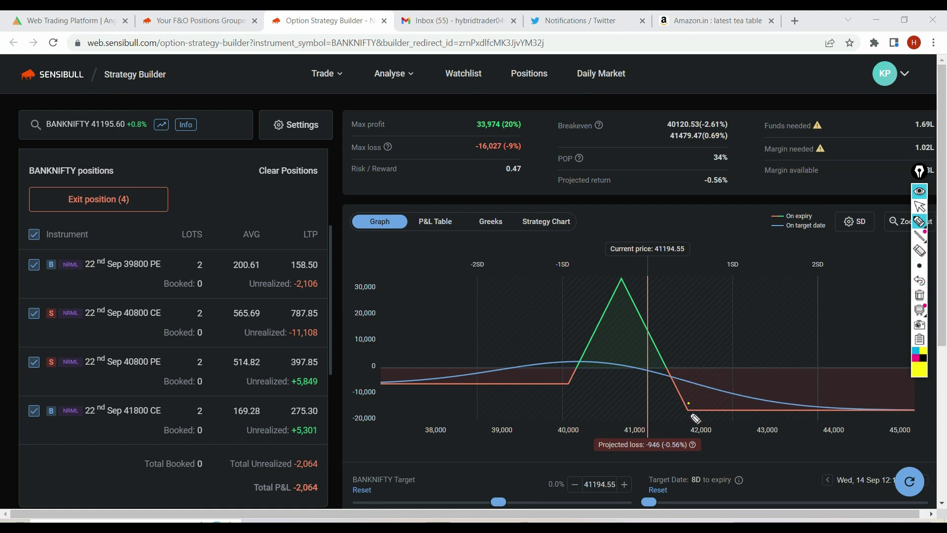
mouse_move(693, 417)
mouse_down()
mouse_move(667, 405)
mouse_move(667, 369)
mouse_move(772, 383)
mouse_move(913, 383)
mouse_up()
mouse_move(668, 355)
mouse_down()
mouse_move(725, 374)
mouse_move(741, 360)
mouse_move(745, 377)
mouse_up()
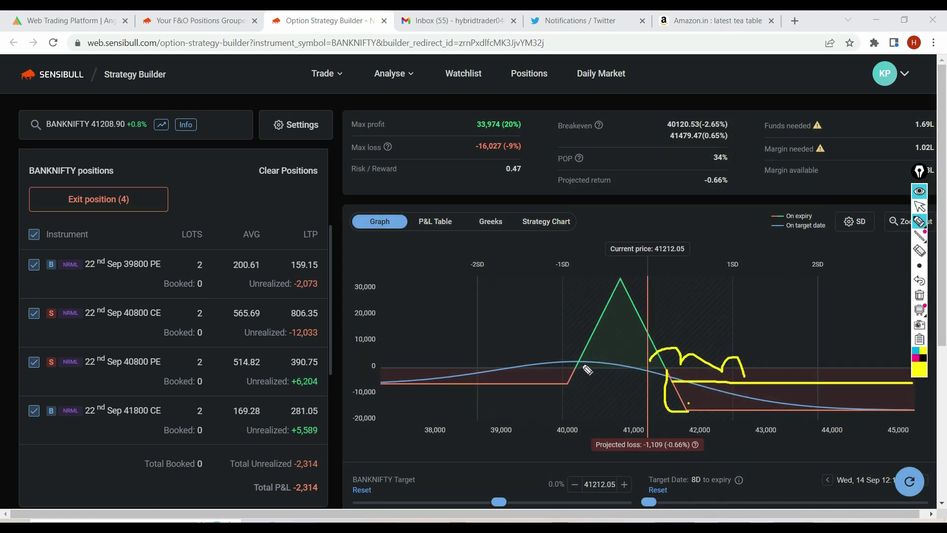
mouse_move(582, 367)
mouse_down()
mouse_move(574, 364)
mouse_move(588, 366)
mouse_up()
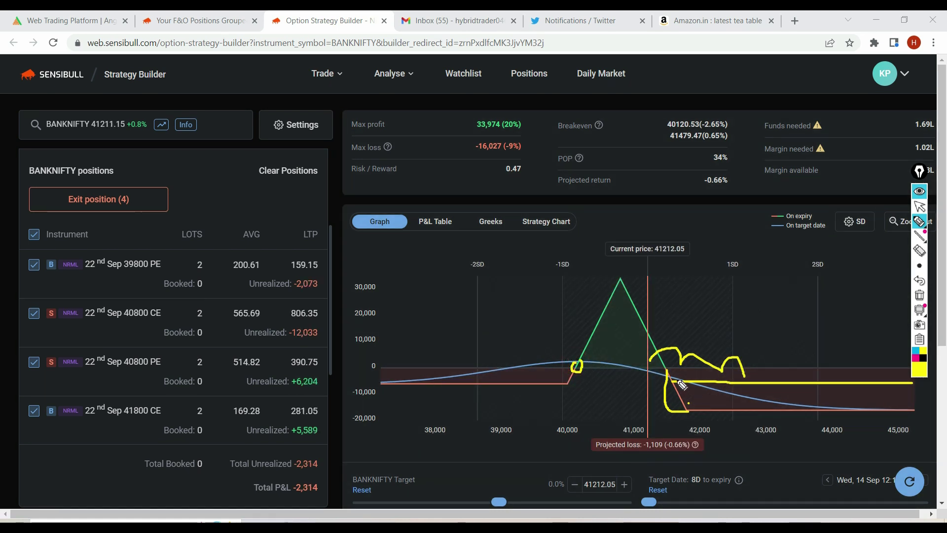
drag(671, 380, 933, 379)
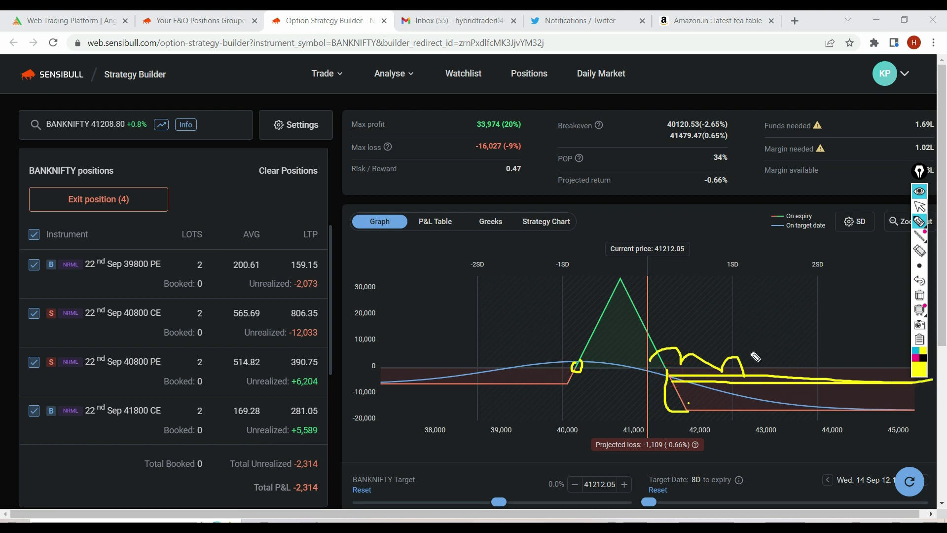
drag(592, 329, 607, 308)
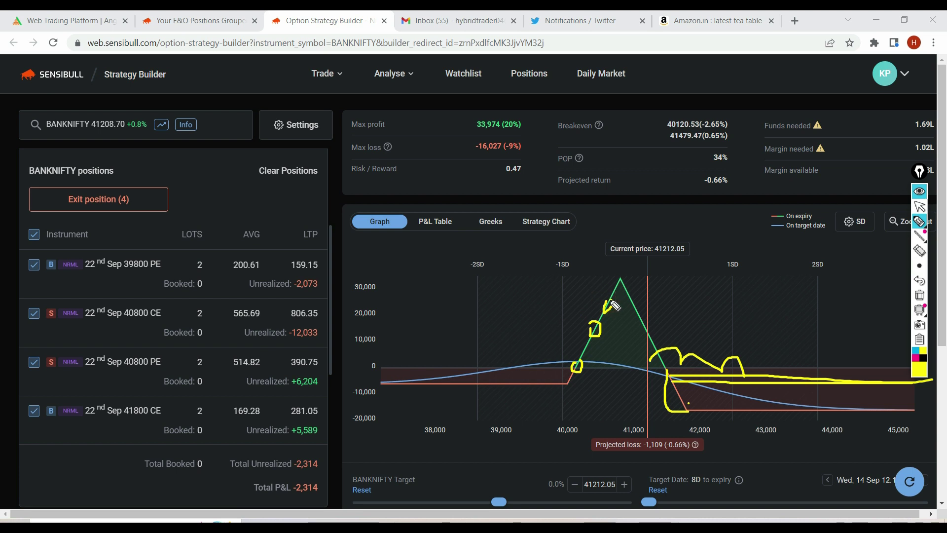
drag(666, 364, 909, 364)
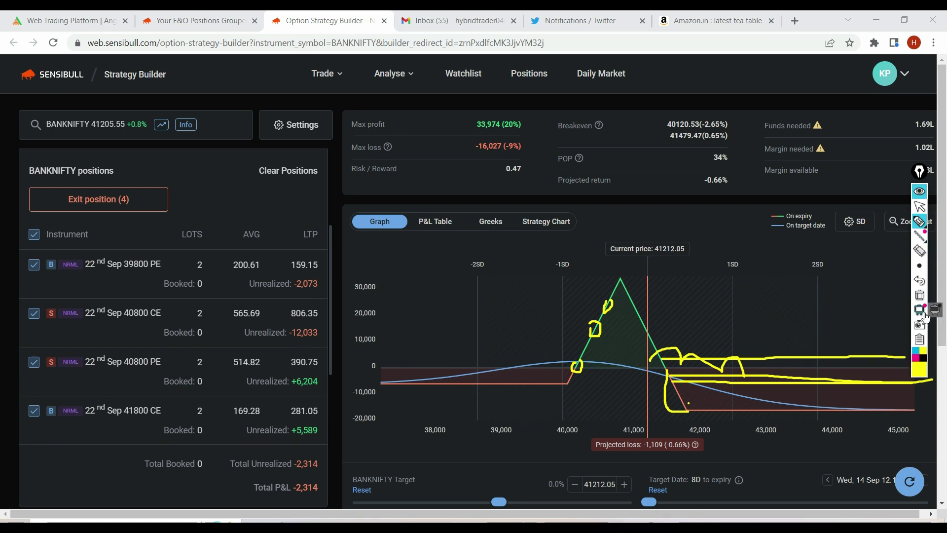
mouse_move(914, 230)
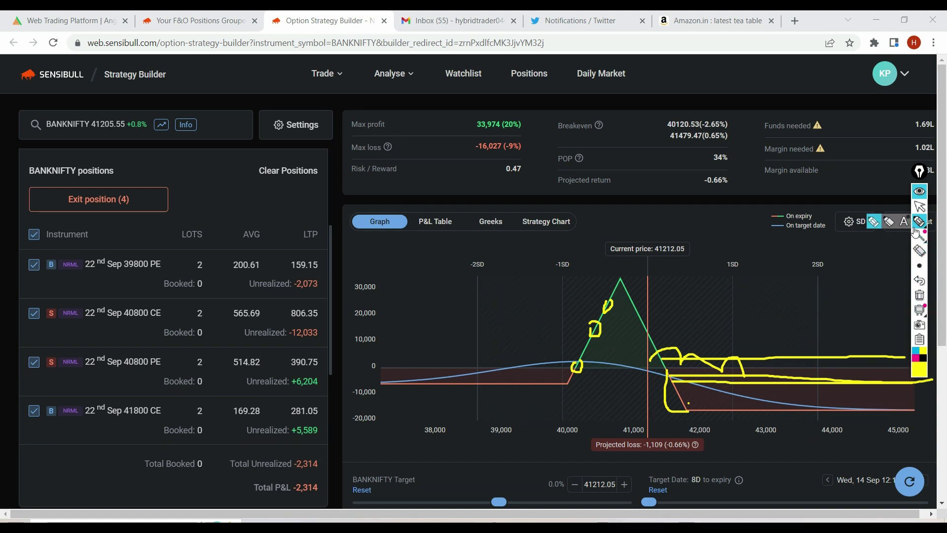
click(920, 295)
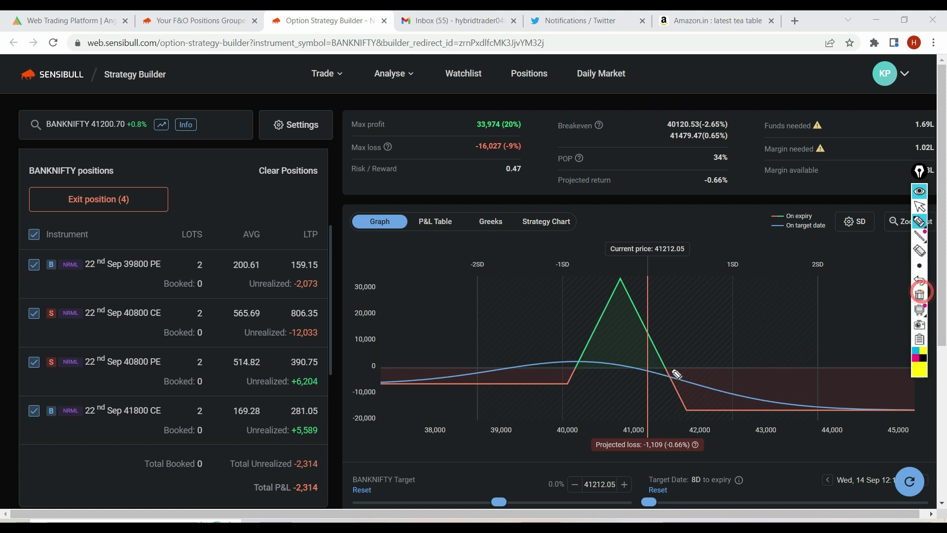
Sketch trial strokes near the payoff peak, erase them, and return to pen mode.
click(645, 331)
mouse_move(646, 331)
mouse_down()
mouse_move(623, 320)
mouse_move(637, 292)
mouse_move(624, 333)
mouse_up()
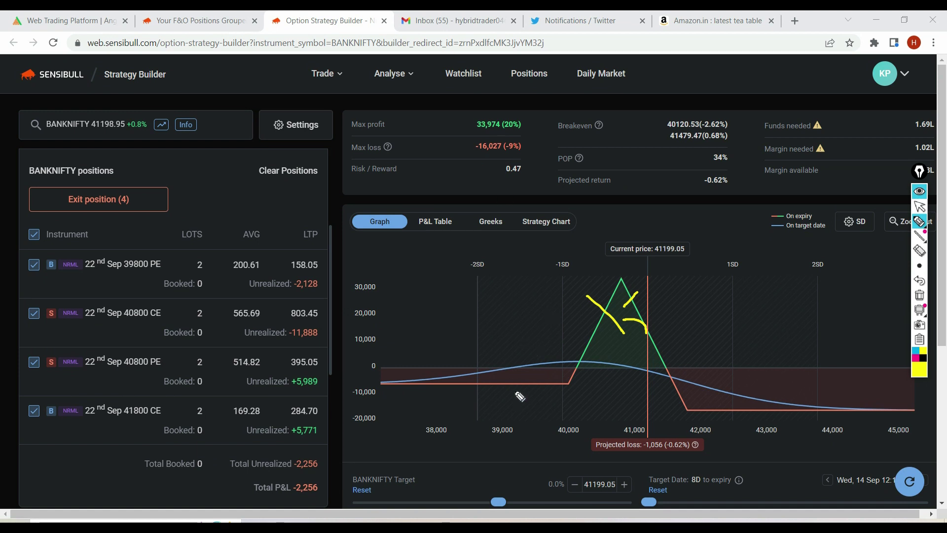
key(ctrl+F1)
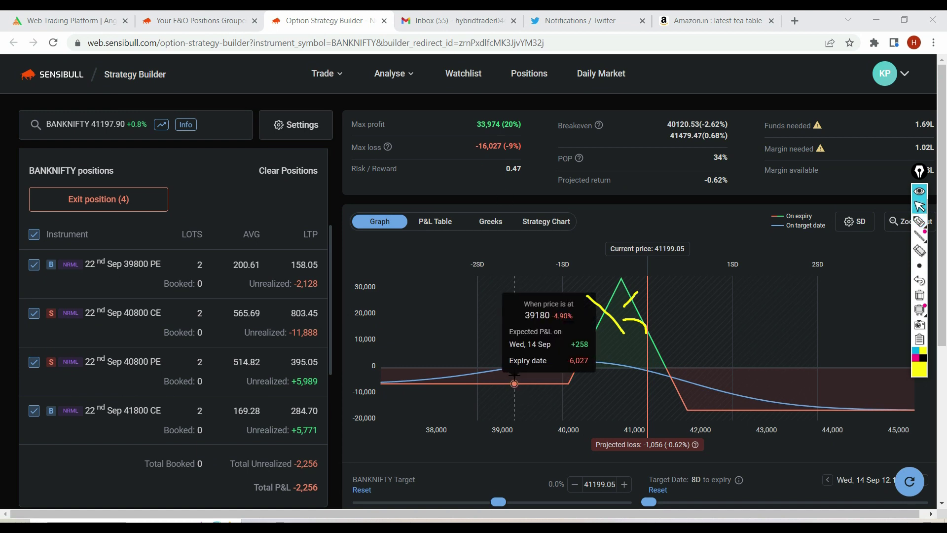
click(919, 295)
key(ctrl+F2)
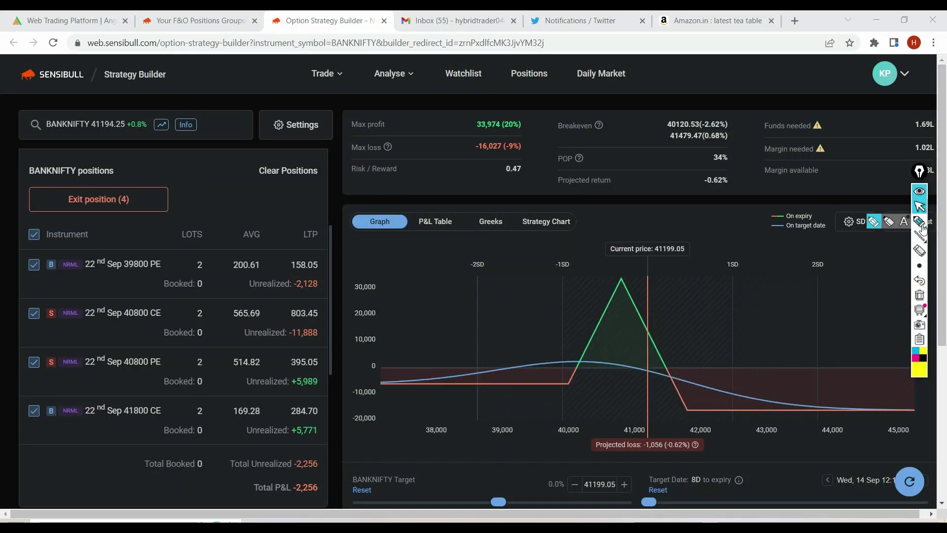
Trace the peak's left side and the flat loss lines beyond 42,000 and left of 40,000, with tick marks.
mouse_move(648, 321)
mouse_down()
mouse_move(628, 283)
mouse_move(604, 368)
mouse_up()
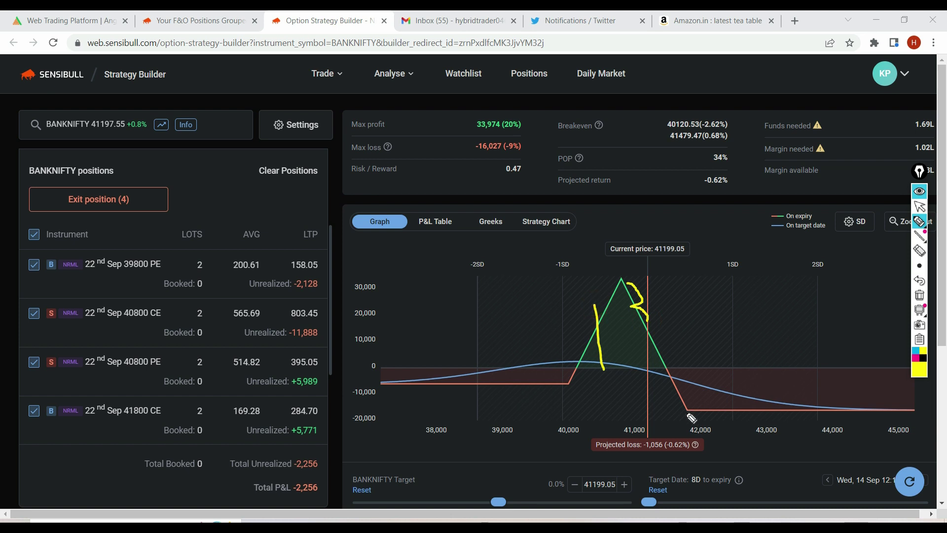
mouse_move(694, 408)
mouse_down()
mouse_move(683, 411)
mouse_move(703, 418)
mouse_up()
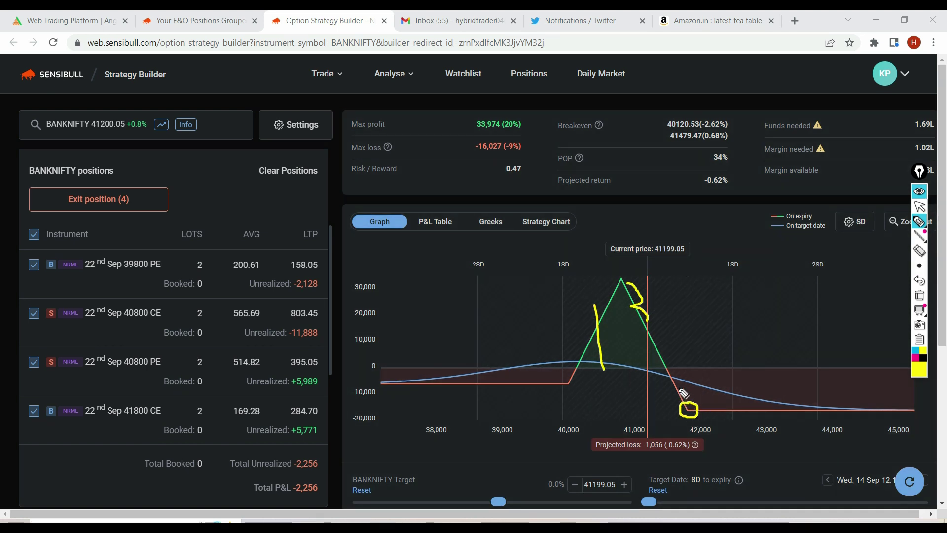
drag(588, 310, 596, 379)
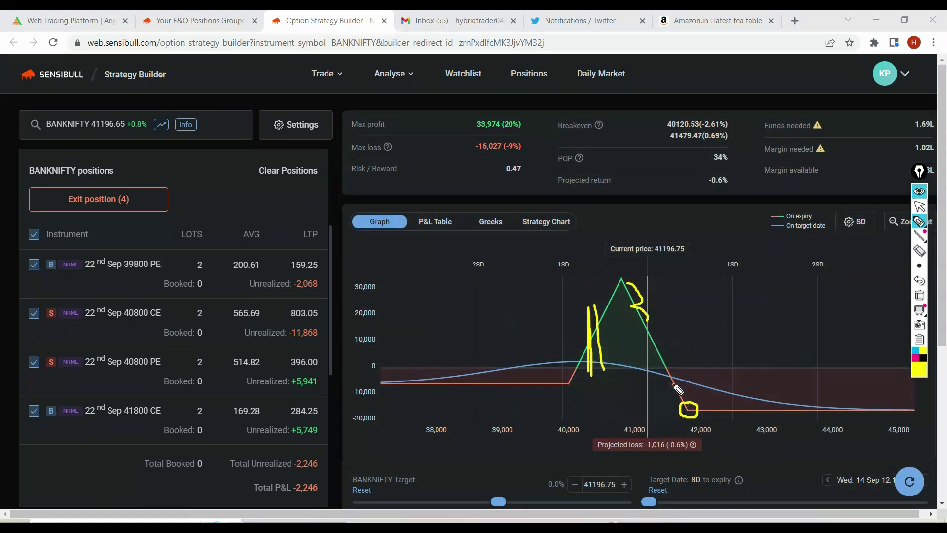
drag(673, 384, 944, 392)
drag(699, 412, 718, 380)
drag(733, 408, 738, 387)
drag(572, 388, 386, 384)
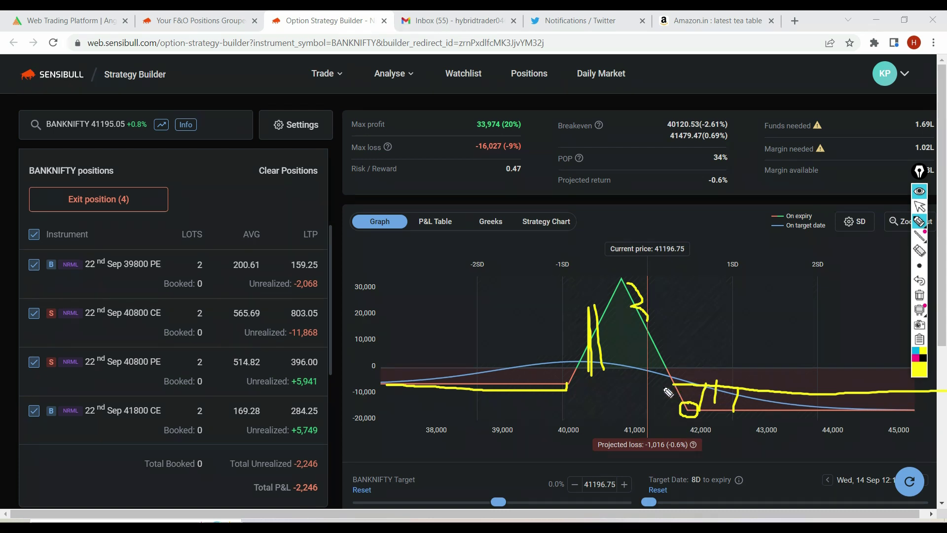
mouse_move(597, 325)
mouse_down()
mouse_move(594, 307)
mouse_move(661, 319)
mouse_up()
Hook the bends near 40,000 and 42,000 and sketch a new peak above the graph.
mouse_move(568, 388)
mouse_down()
mouse_move(548, 367)
mouse_move(561, 347)
mouse_up()
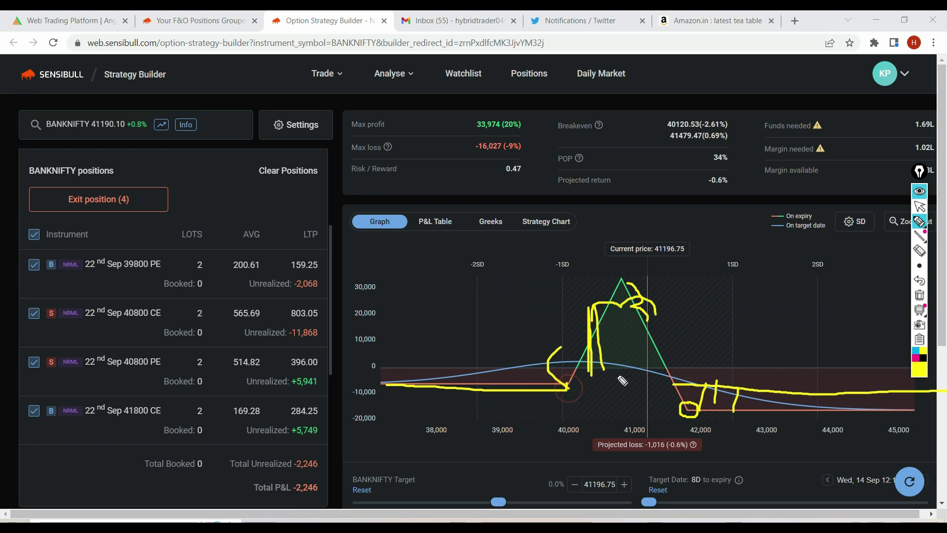
drag(690, 405, 690, 348)
drag(764, 245, 744, 284)
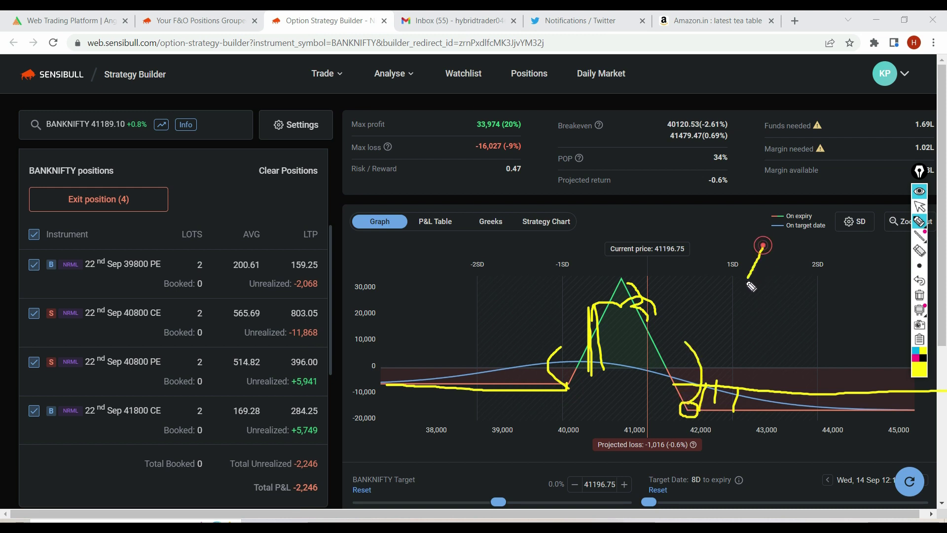
mouse_move(766, 246)
mouse_down()
mouse_move(774, 276)
mouse_move(850, 285)
mouse_up()
Extend the sketch's flat line left, add hatch ticks near 2SD and on its left part.
drag(687, 285, 871, 294)
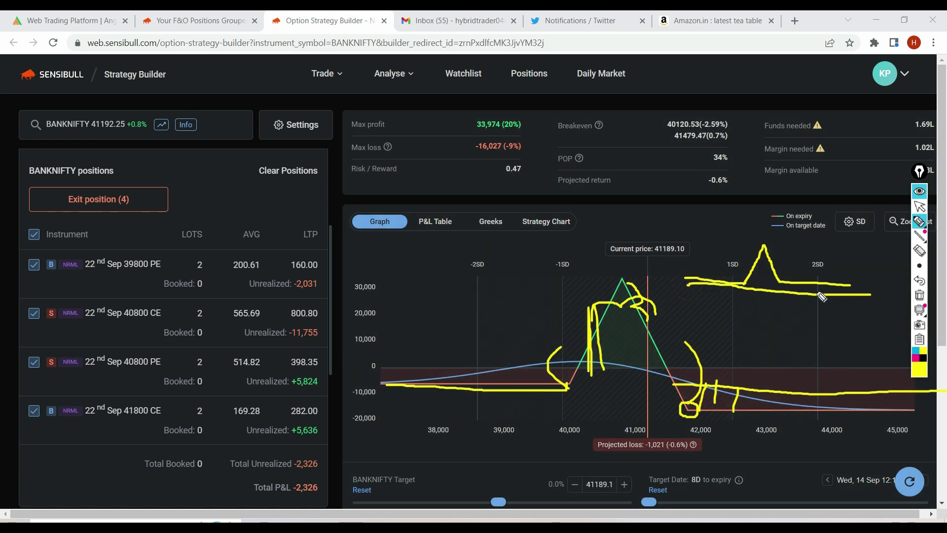
drag(809, 281, 810, 289)
mouse_move(814, 286)
mouse_down()
mouse_move(815, 295)
mouse_move(849, 299)
mouse_move(856, 282)
mouse_move(804, 295)
mouse_up()
mouse_move(690, 273)
mouse_down()
mouse_move(691, 289)
mouse_move(713, 288)
mouse_move(728, 284)
mouse_move(730, 269)
mouse_up()
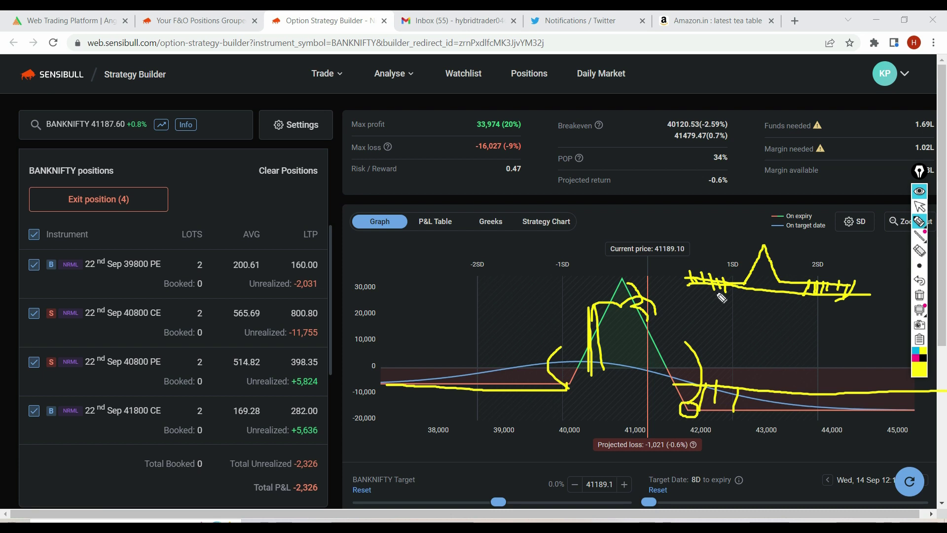
click(920, 206)
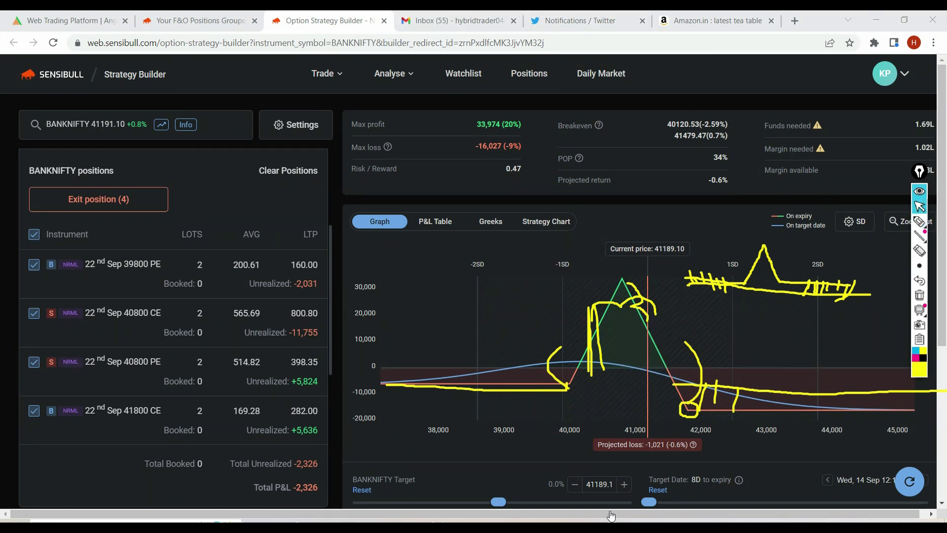
From the Canva window, erase every yellow pen mark, then switch back to Sensibull.
mouse_move(470, 527)
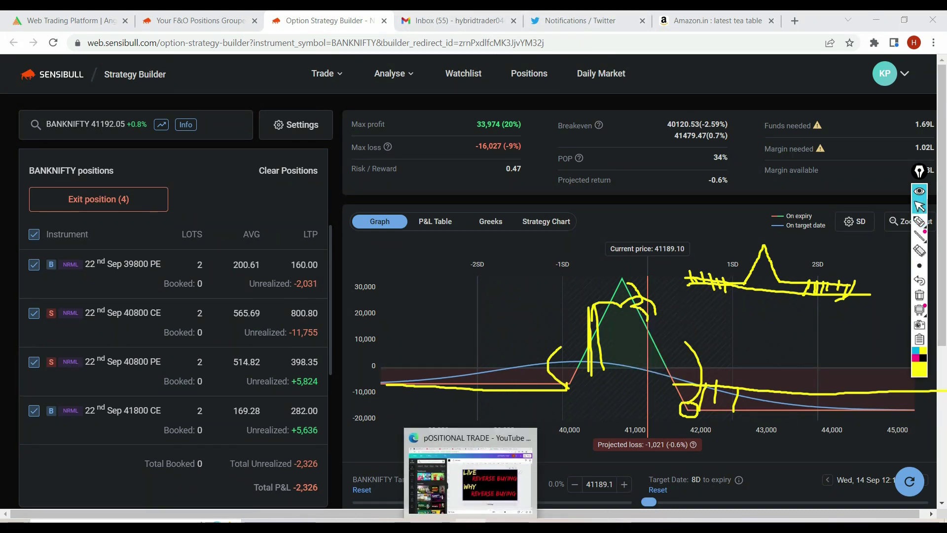
click(492, 491)
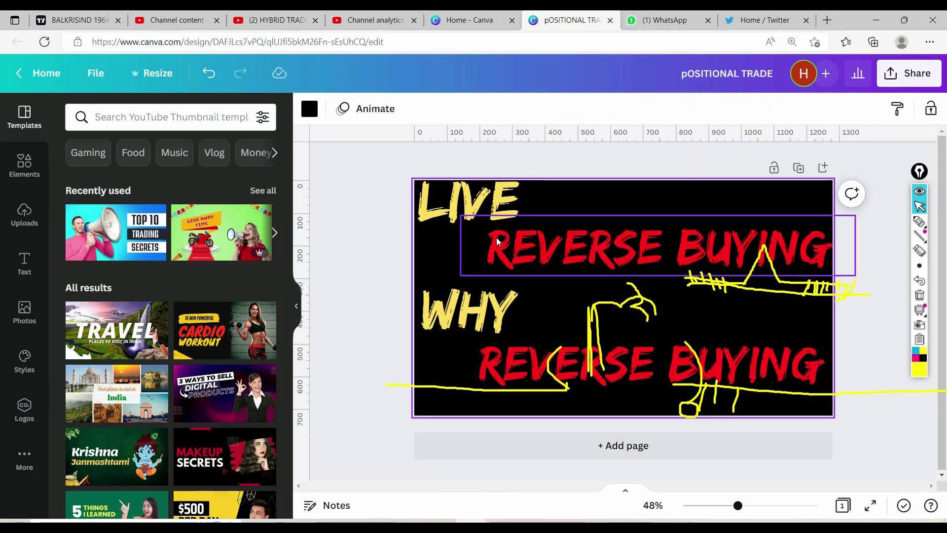
click(919, 295)
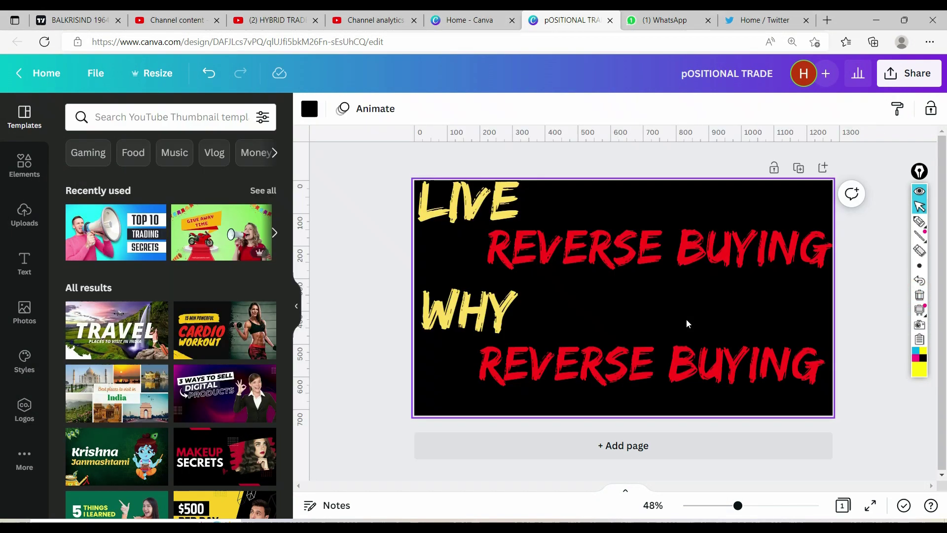
key(alt+Tab)
key(alt+Tab)
key(alt+Tab)
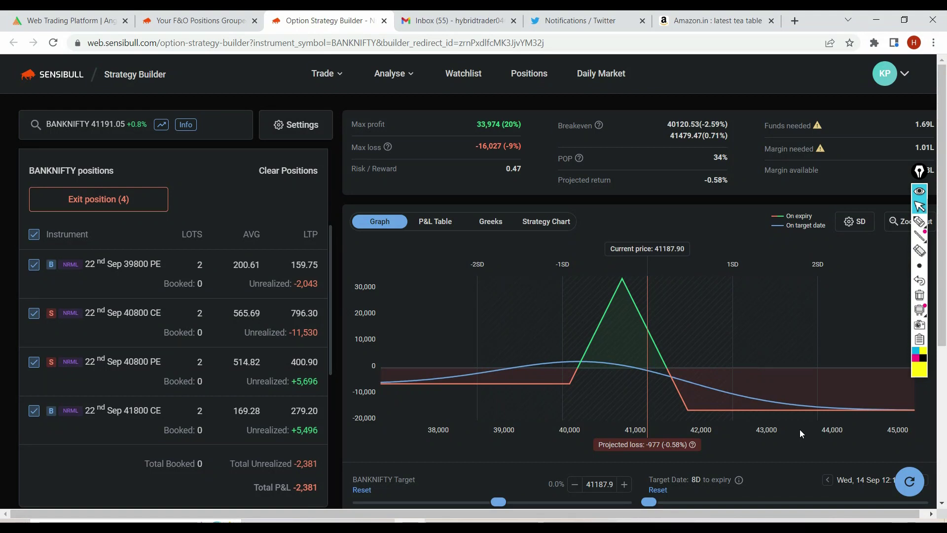
Draw a vertical yellow marker line at the current price, then deselect both new put trades.
mouse_move(690, 445)
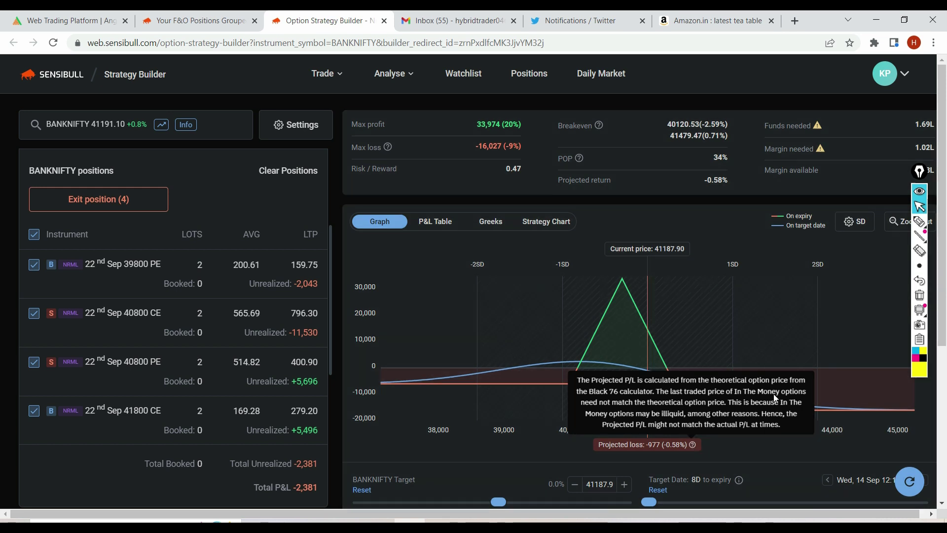
mouse_move(919, 265)
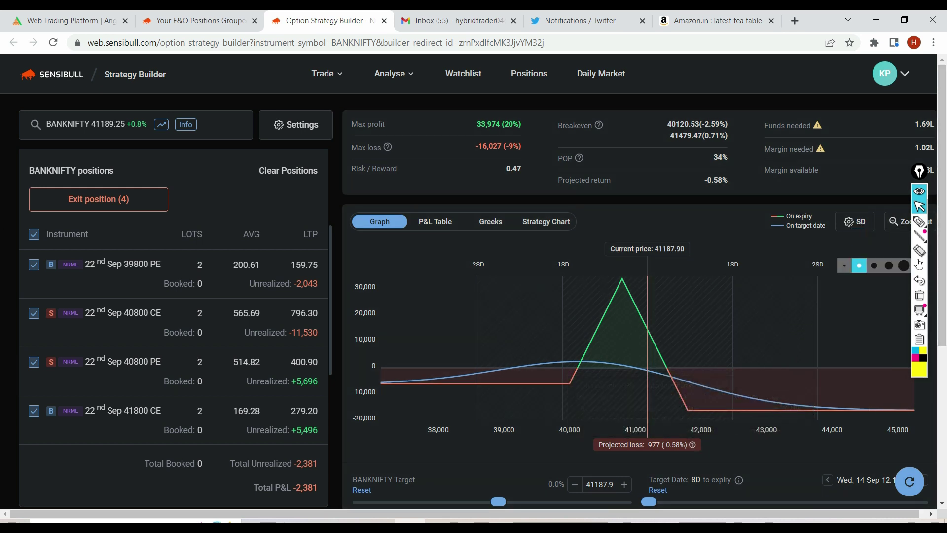
click(919, 221)
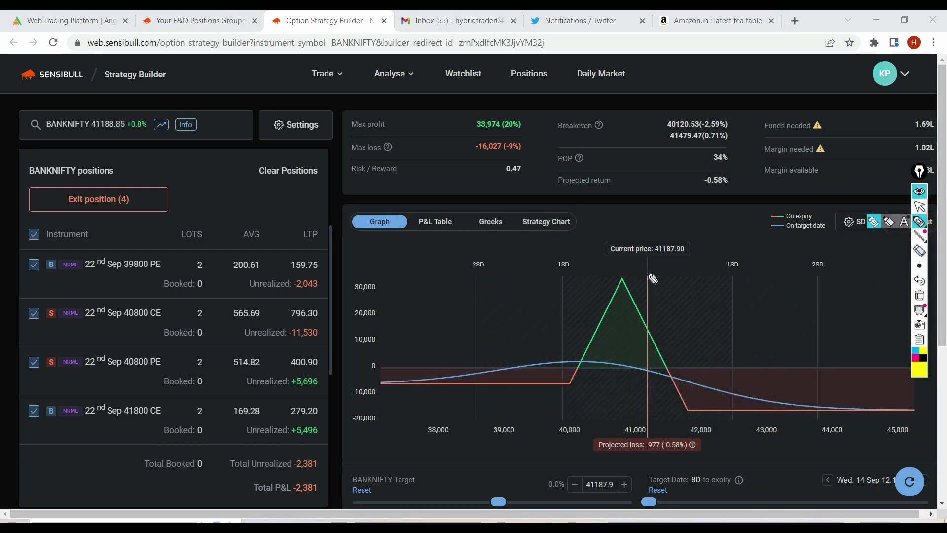
drag(646, 272, 649, 452)
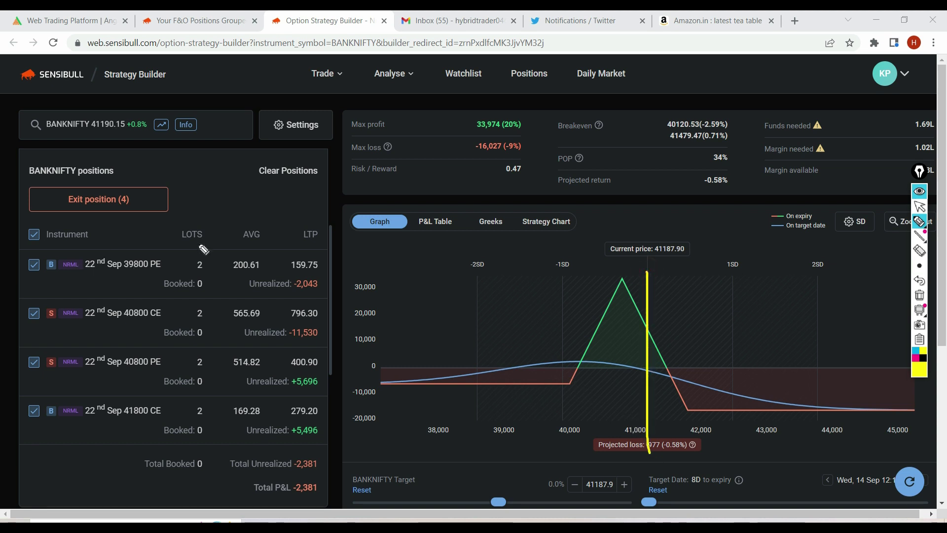
key(ctrl+shift+1)
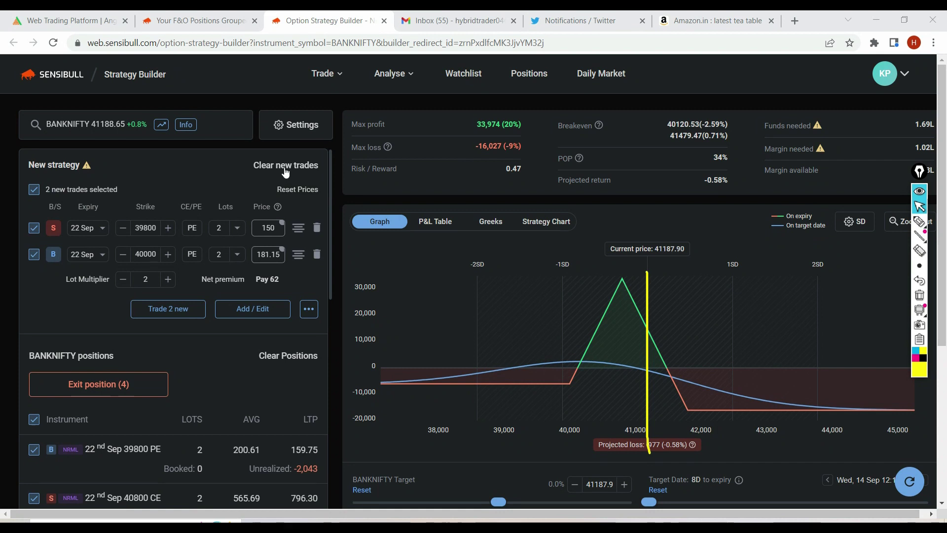
click(34, 189)
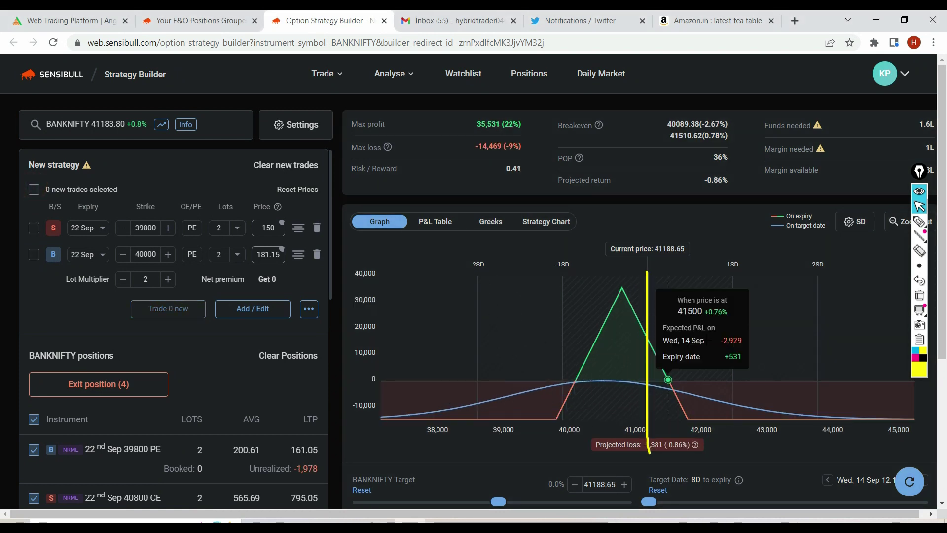
Re-highlight the current-price line and the 40,000 bend in yellow, then clear all markup.
click(920, 295)
click(920, 223)
drag(648, 336, 648, 434)
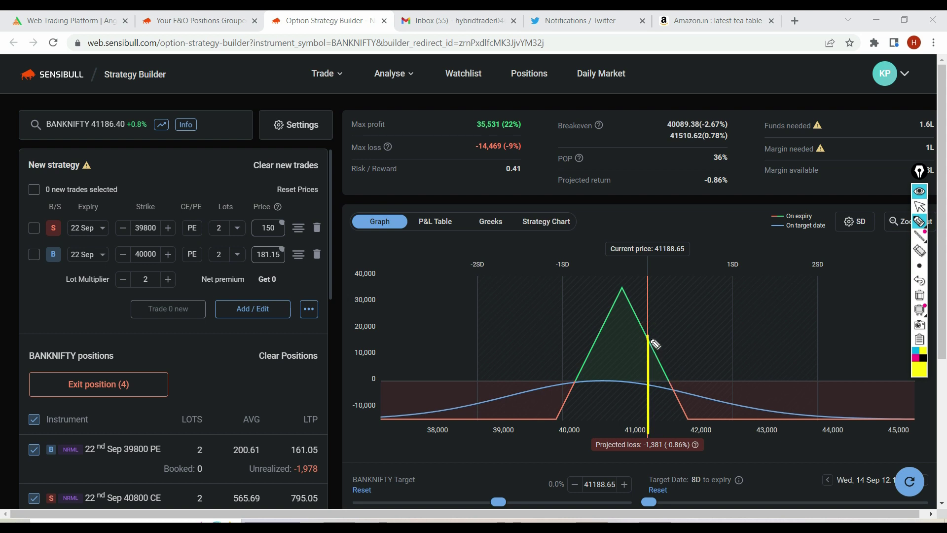
mouse_move(664, 343)
mouse_down()
mouse_move(680, 359)
mouse_move(677, 385)
mouse_up()
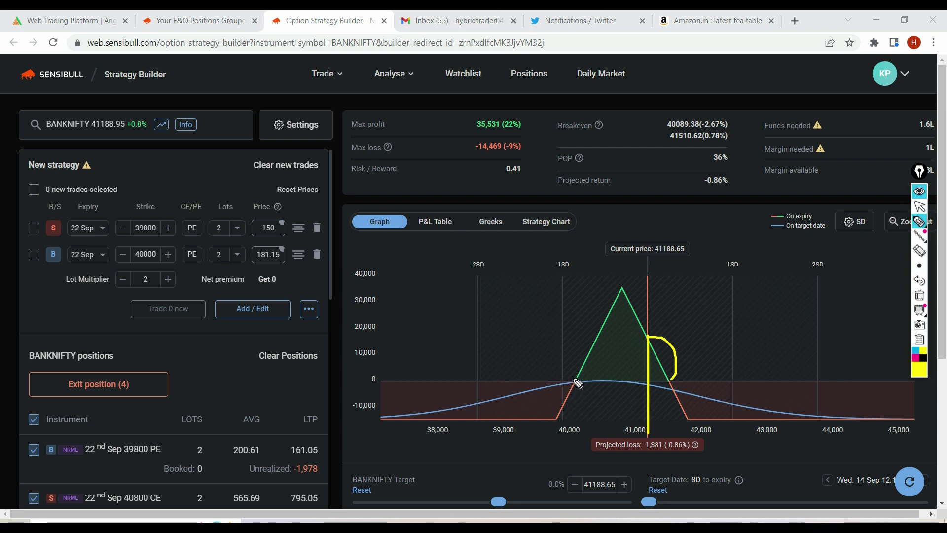
drag(561, 415, 563, 413)
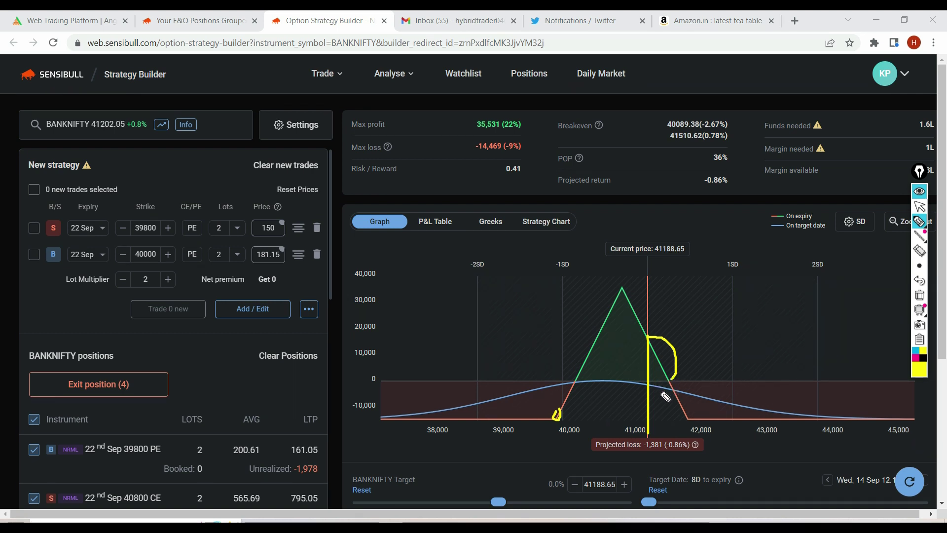
click(919, 206)
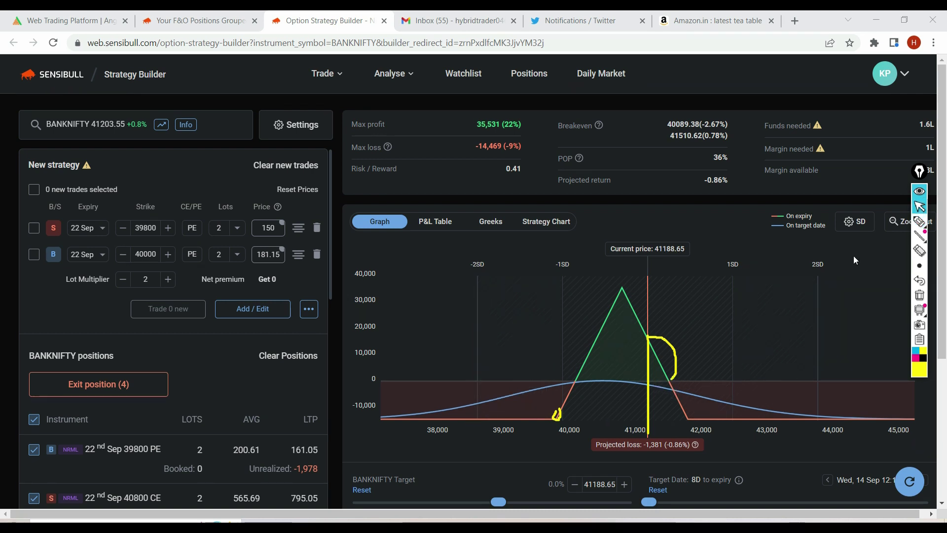
click(920, 297)
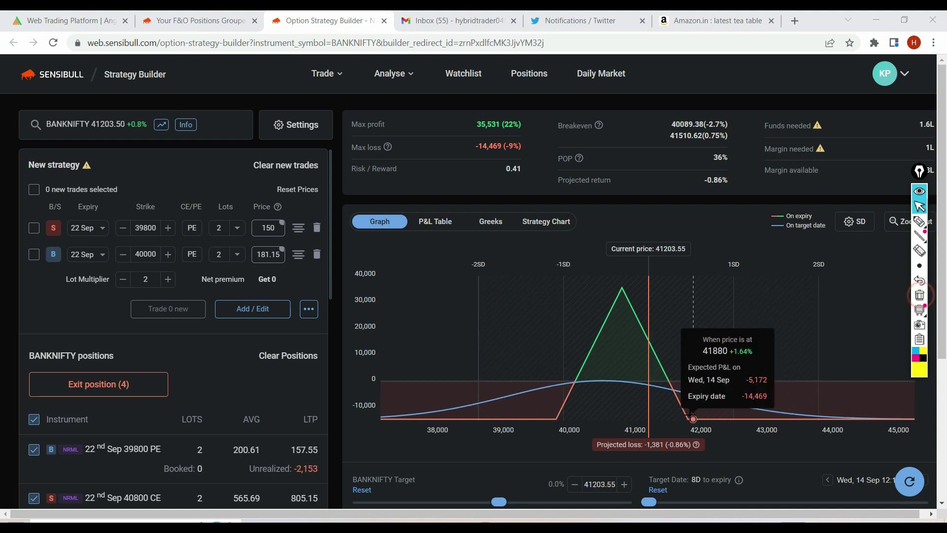